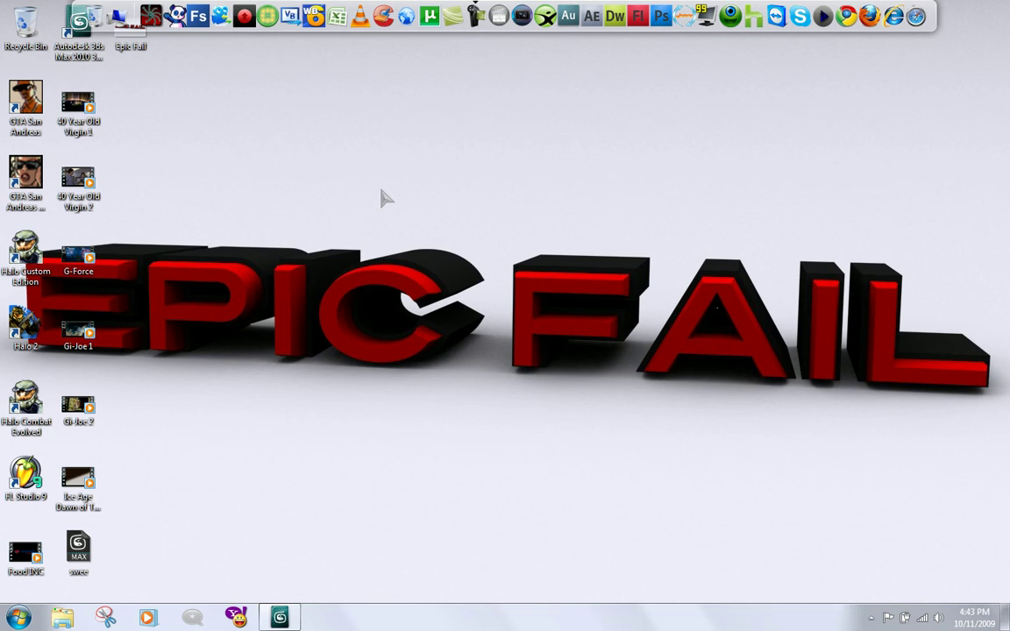
- Switch to 3ds Max and open the scene file swee.max from the Desktop
left_click_drag(226, 230, 935, 418)
left_click(289, 613)
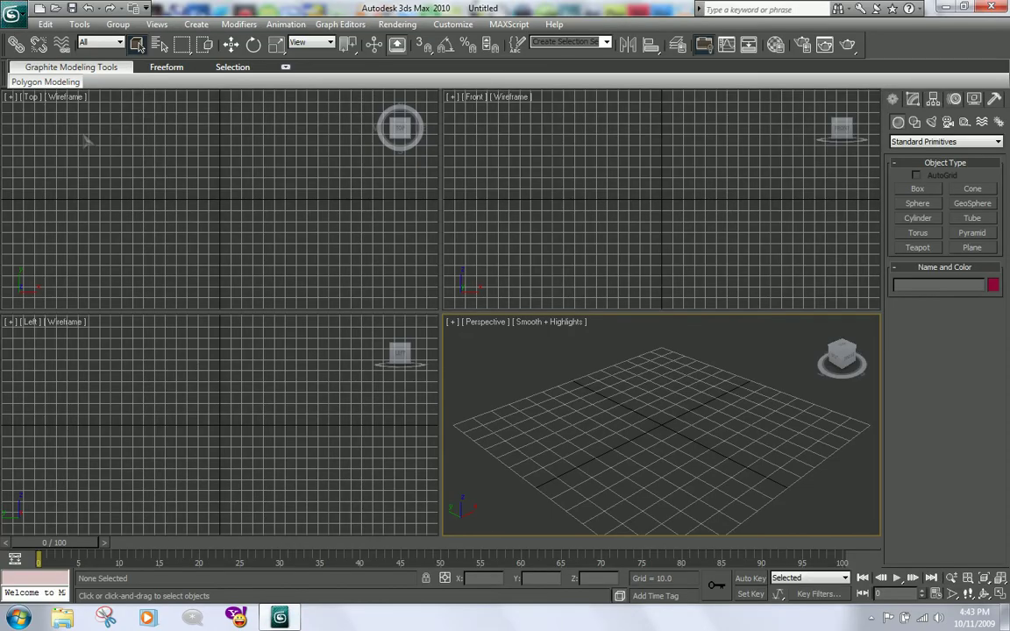
left_click(13, 14)
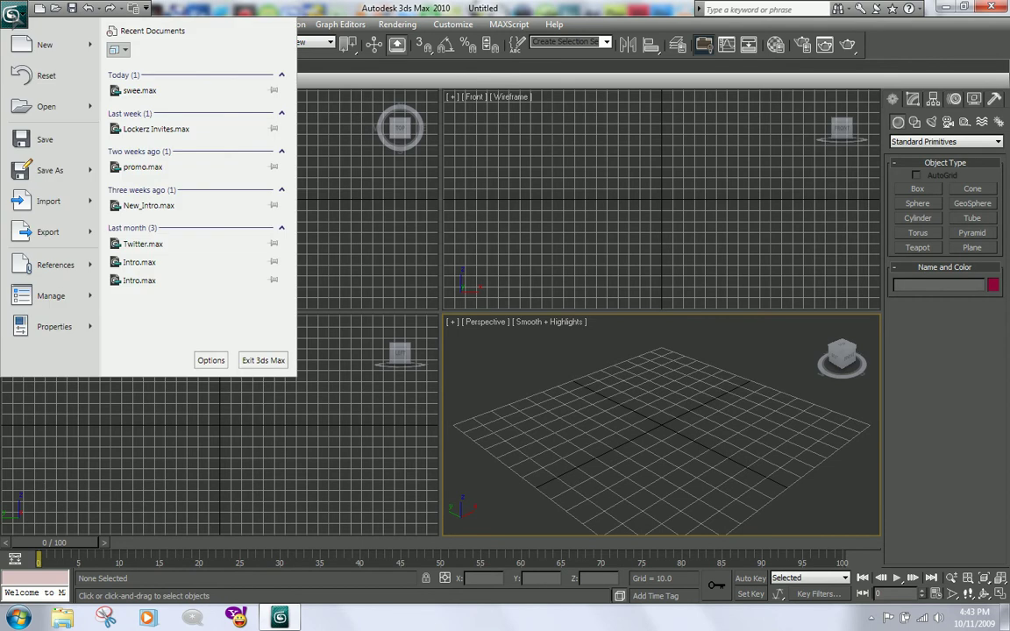
mouse_move(46, 106)
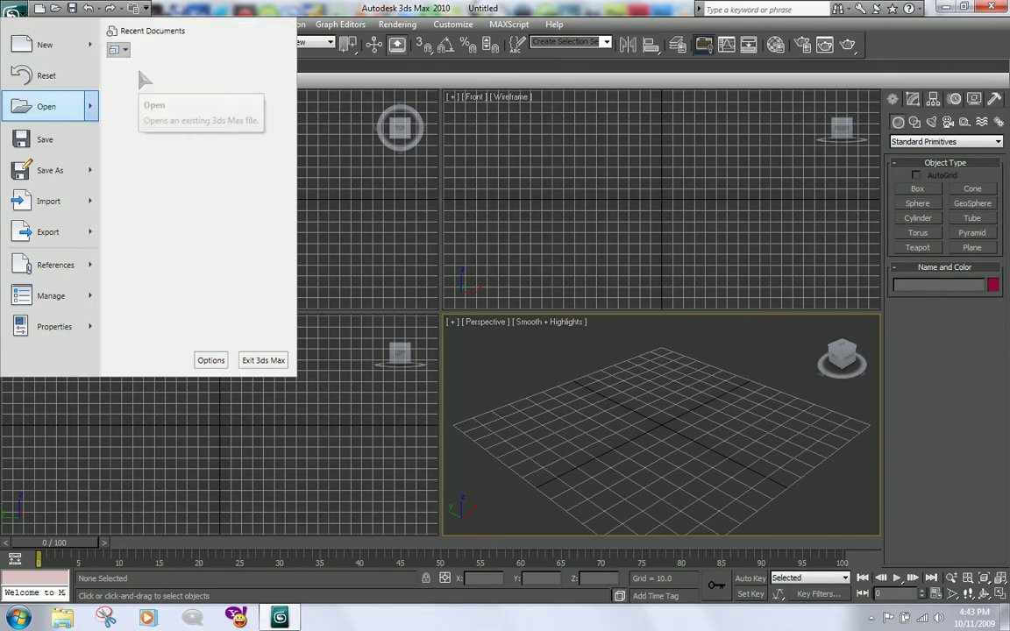
left_click(153, 106)
left_click(123, 56)
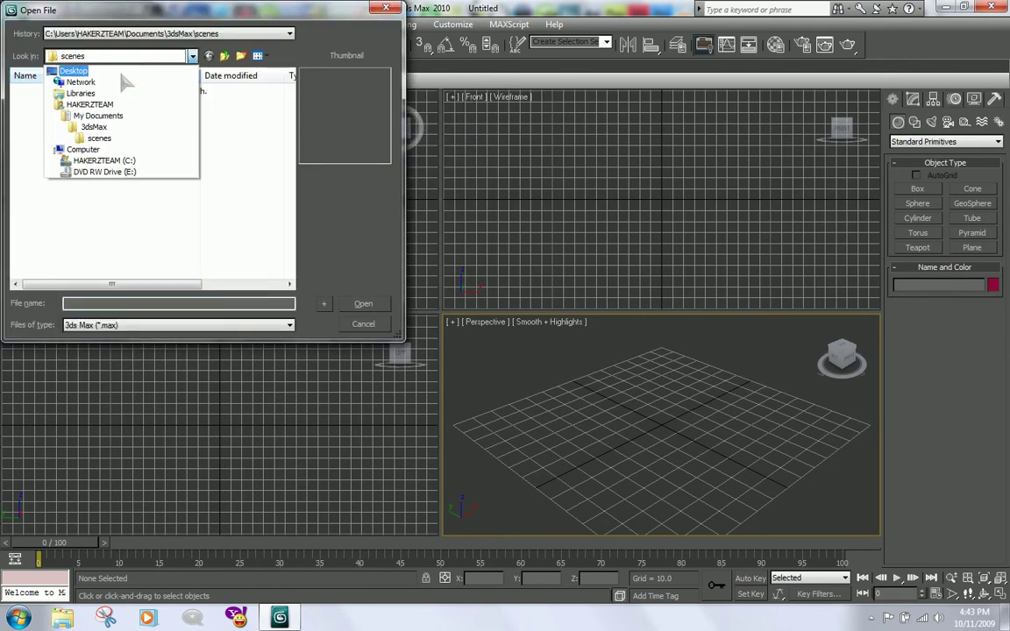
left_click(123, 71)
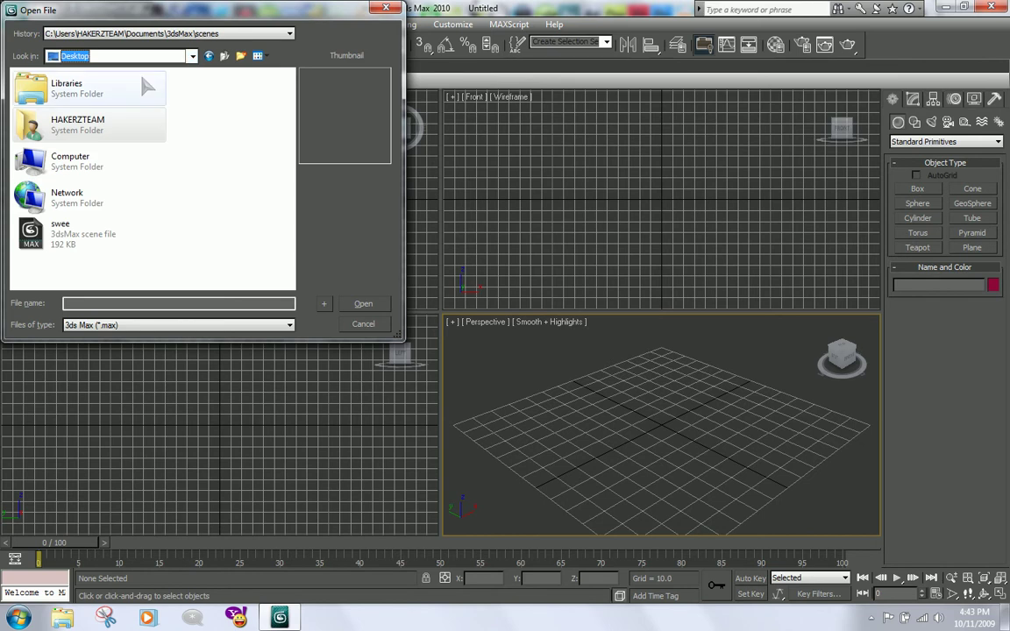
left_click(68, 237)
double_click(68, 240)
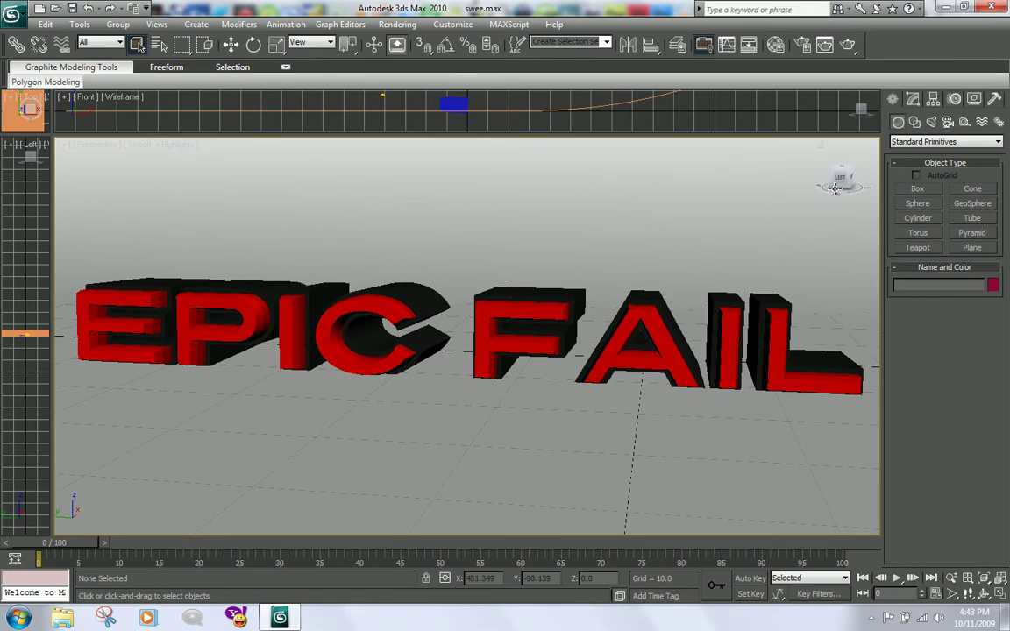
- Identify the scene's parts by selecting the backdrop plane, the black back text and the red front text in turn
left_click(705, 212)
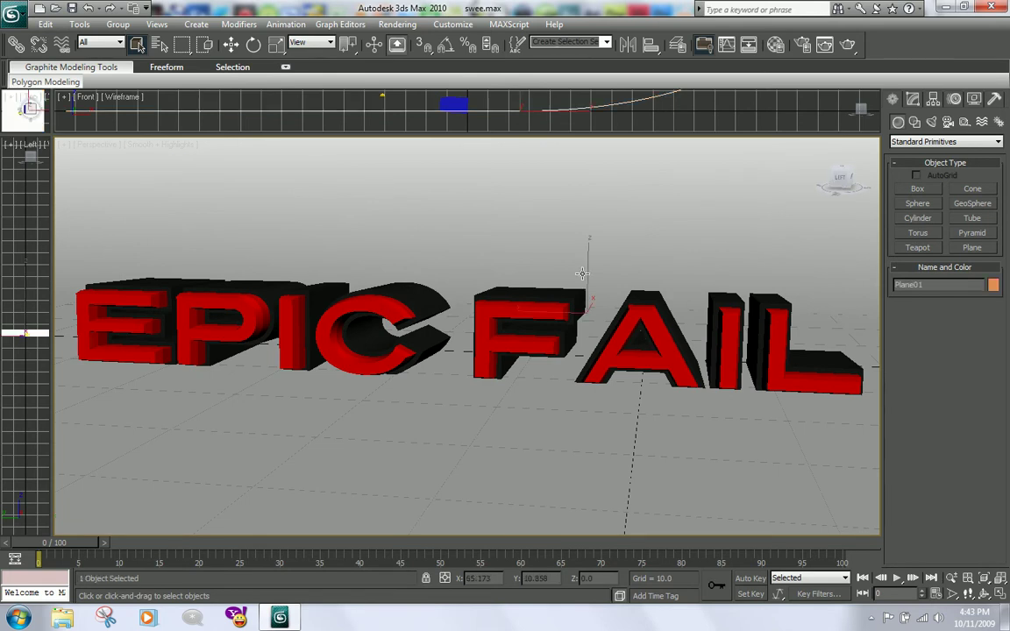
left_click(538, 295)
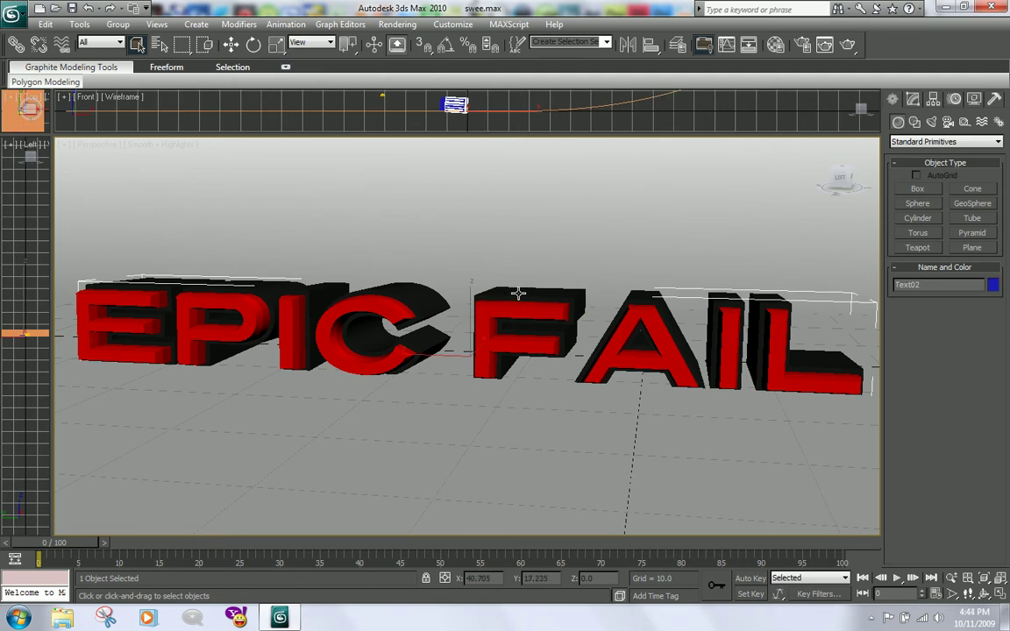
left_click(485, 311)
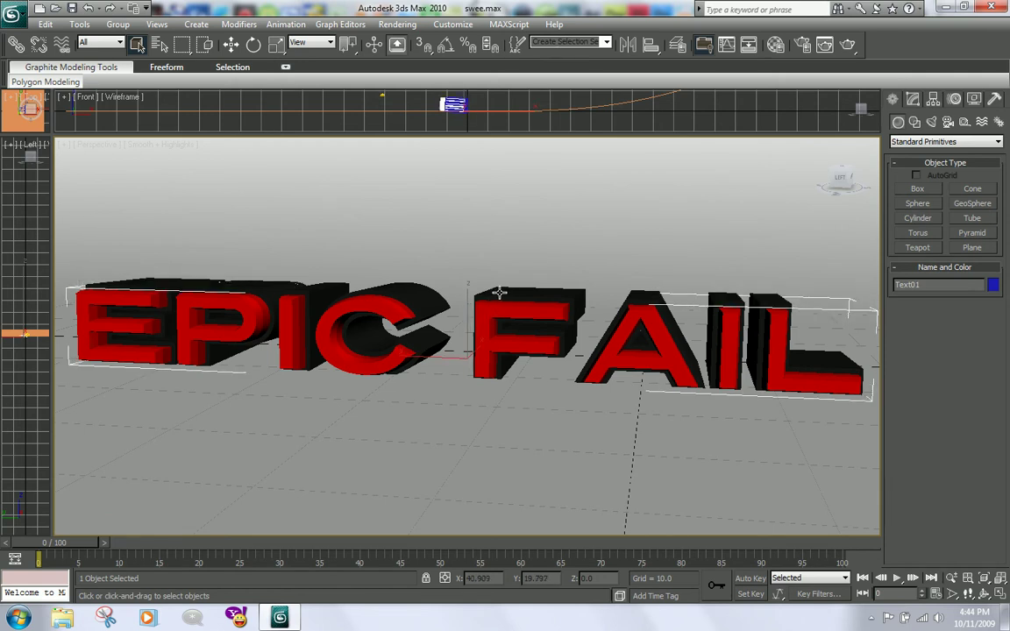
- Replace the wording of the black back text with "Epic Win"
left_click(499, 292)
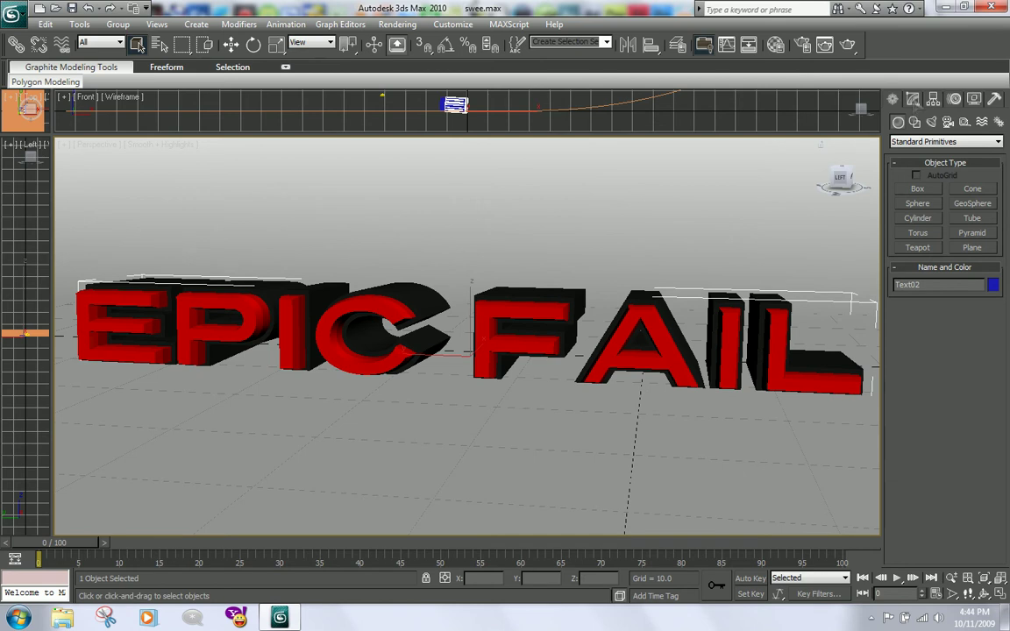
left_click(913, 100)
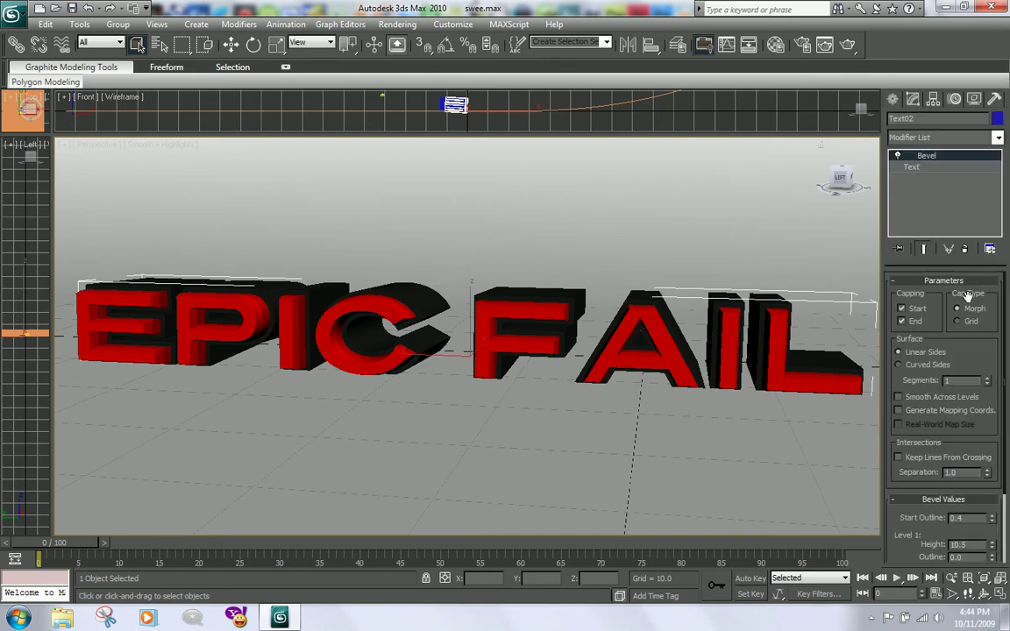
left_click(920, 168)
left_click_drag(929, 412, 883, 411)
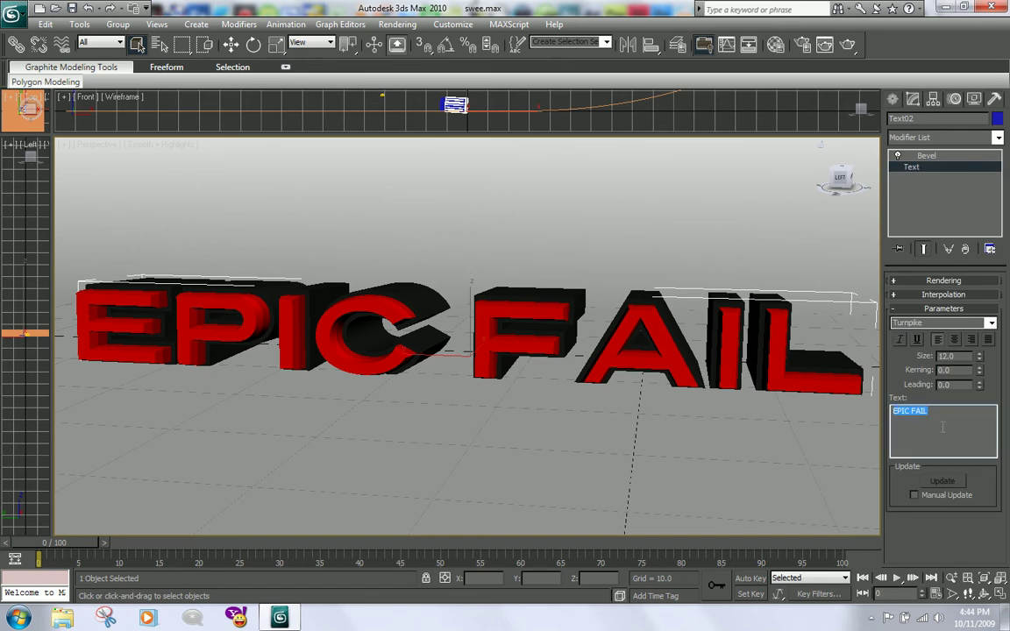
type("E")
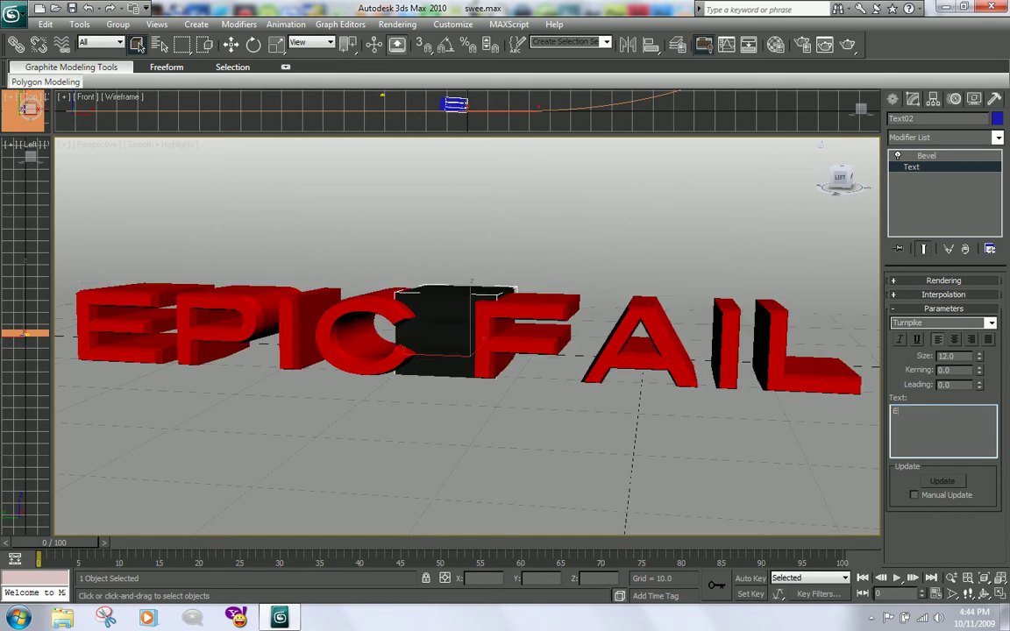
type("pic Win")
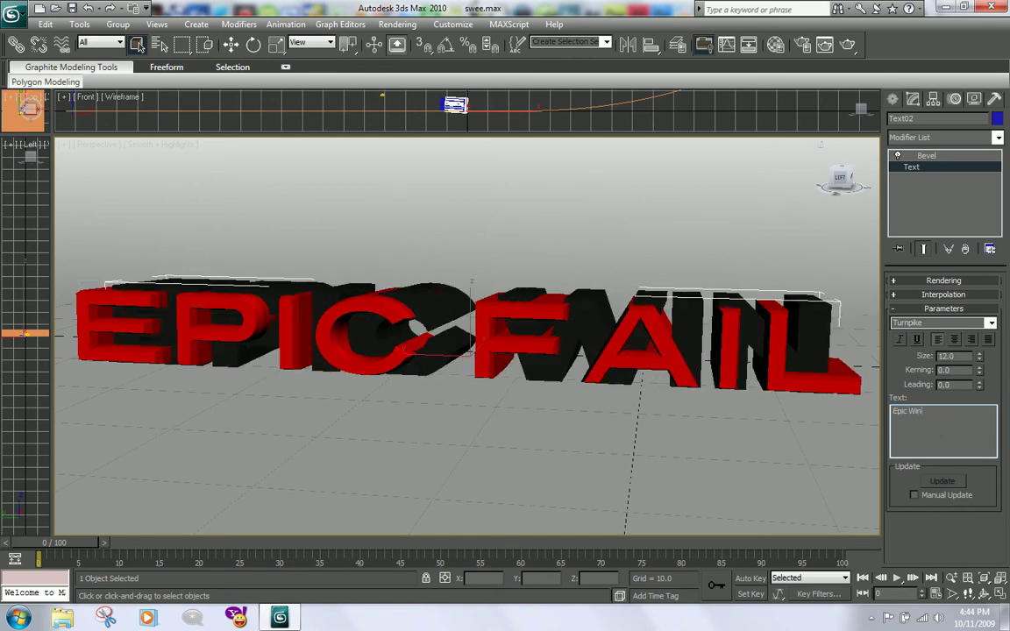
- Replace the wording of the red front text with "Epic Win" to match the back text
left_click(776, 339)
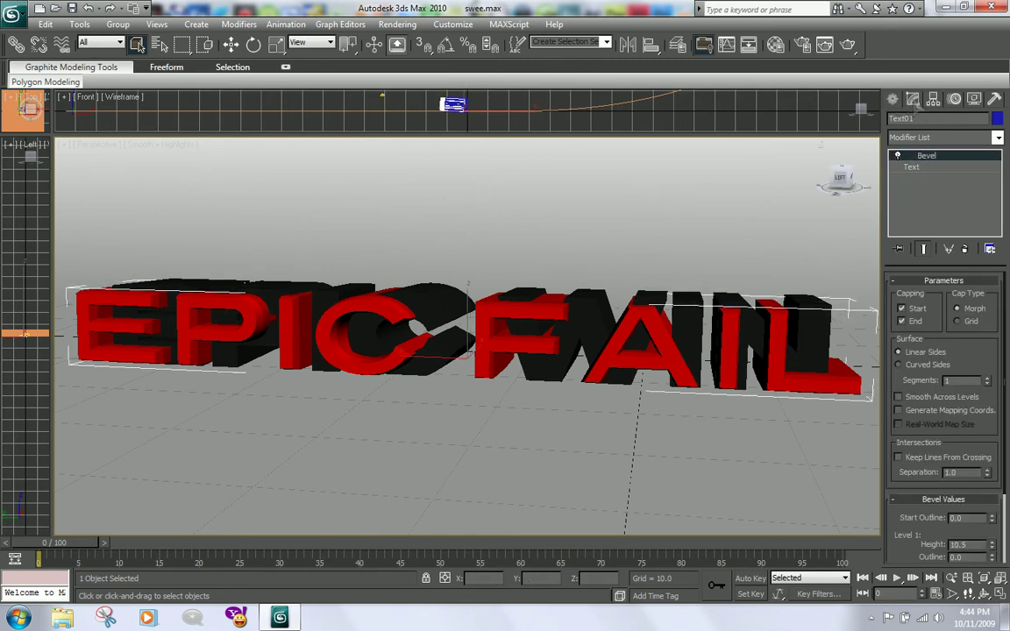
left_click(911, 167)
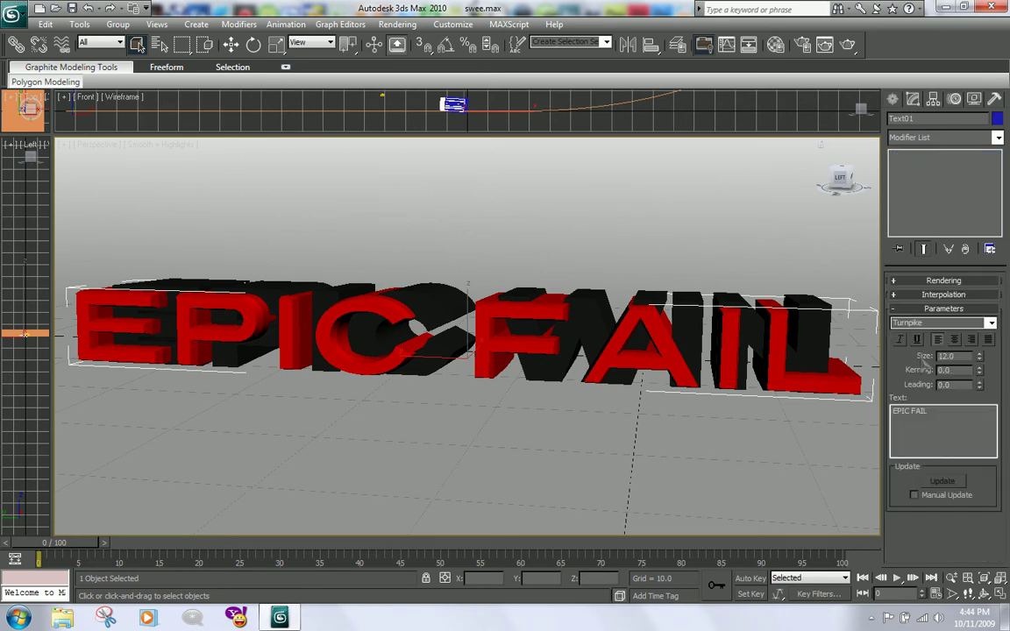
left_click_drag(932, 411, 895, 412)
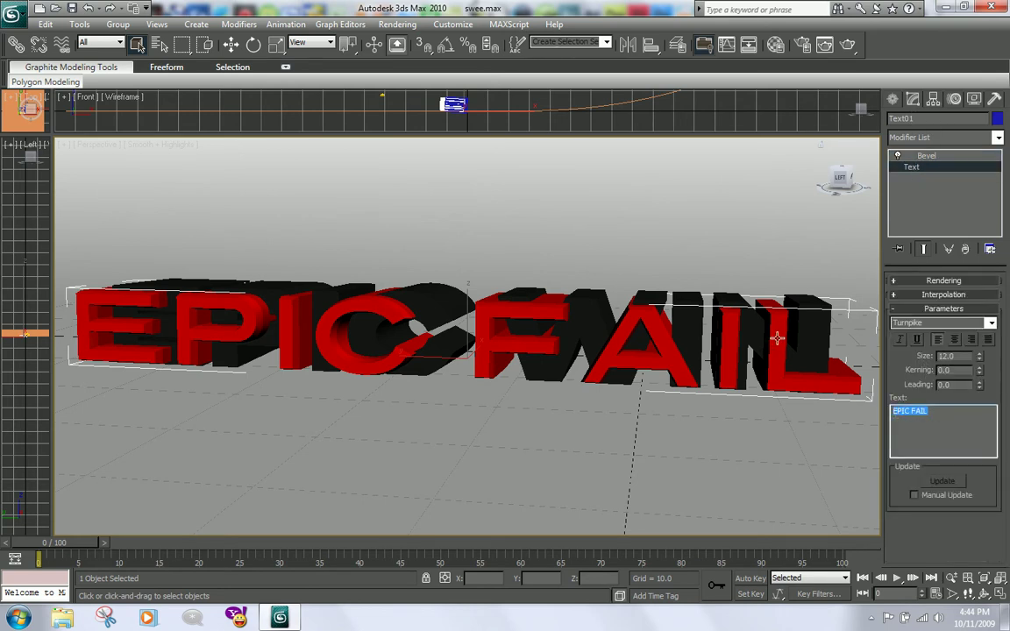
type("E")
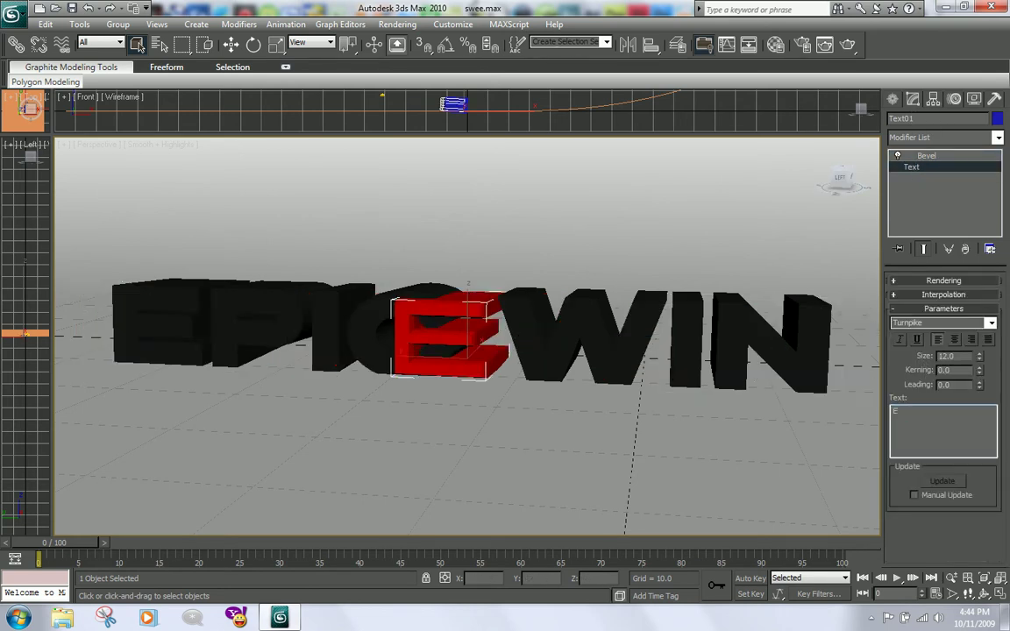
type("pic Win")
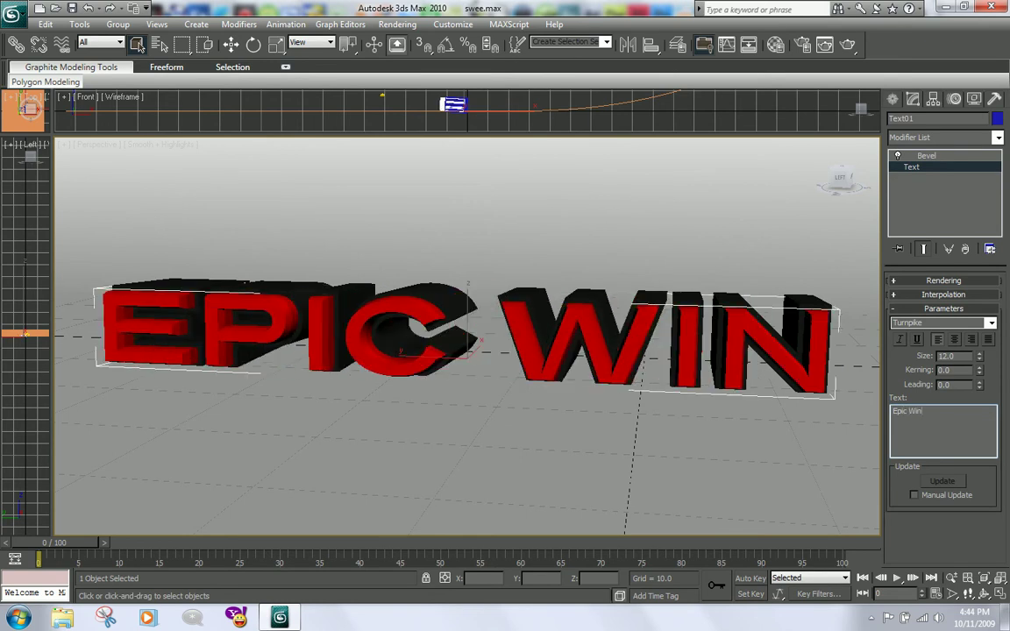
- Give the first unused material (07 - Default) a blue ambient and diffuse colour of red 0, green 18, blue 255
left_click(441, 302)
left_click(405, 306)
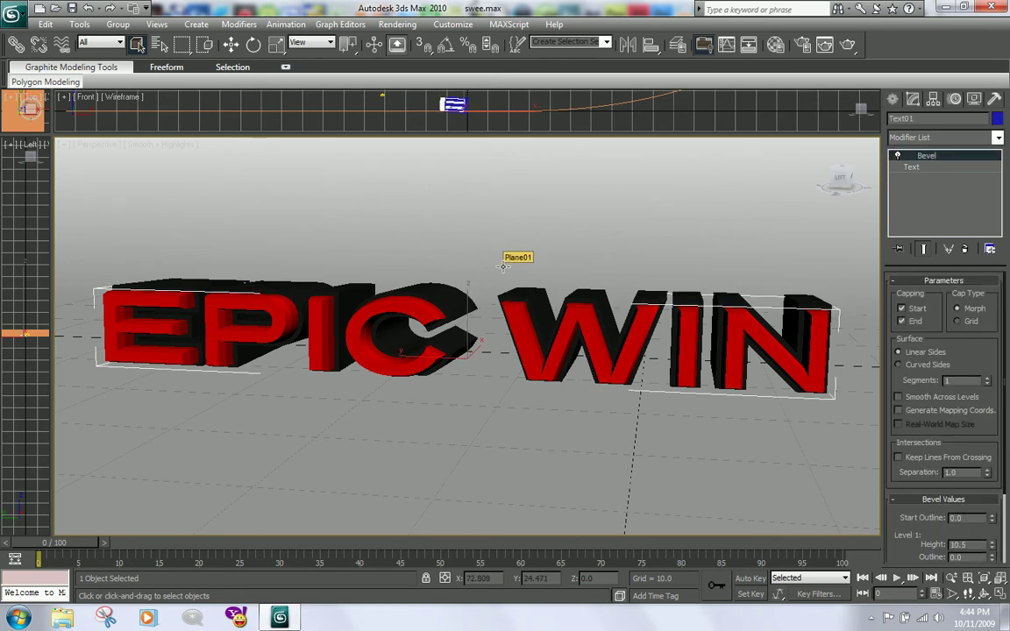
key("m")
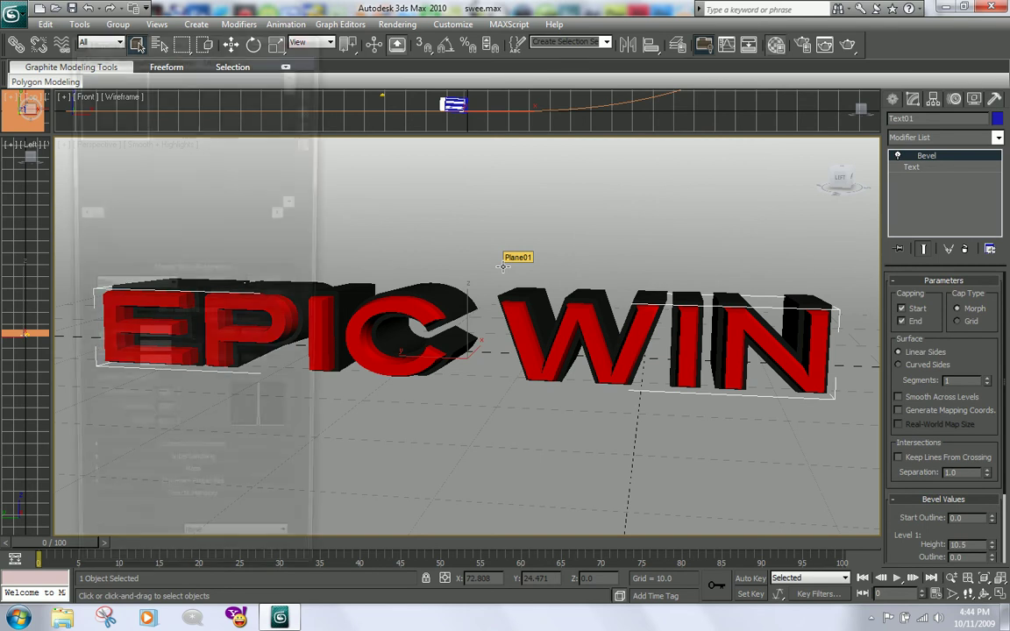
left_click_drag(200, 41, 133, 36)
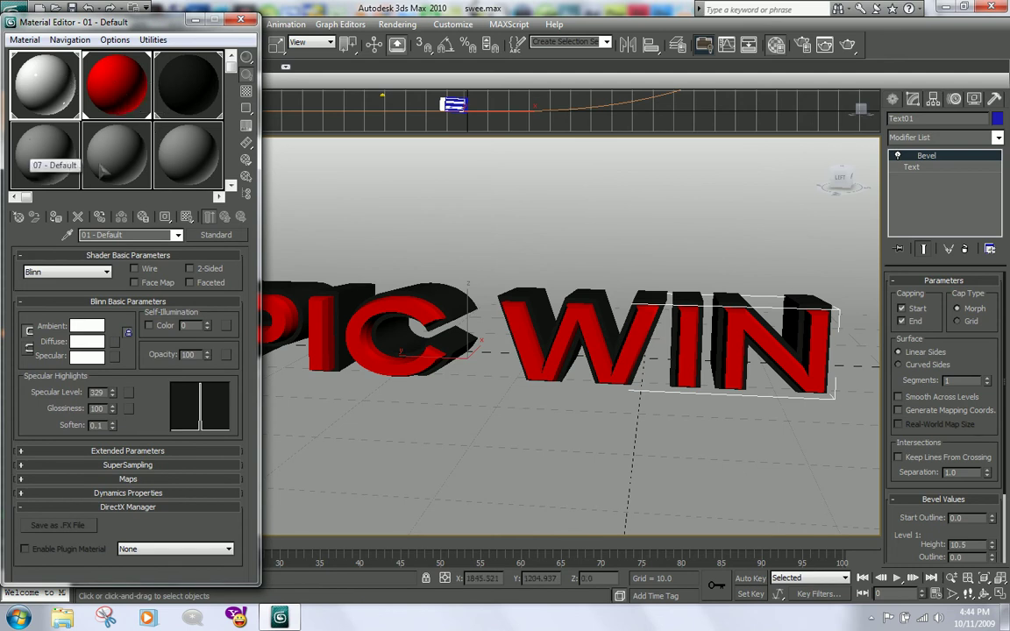
left_click(46, 151)
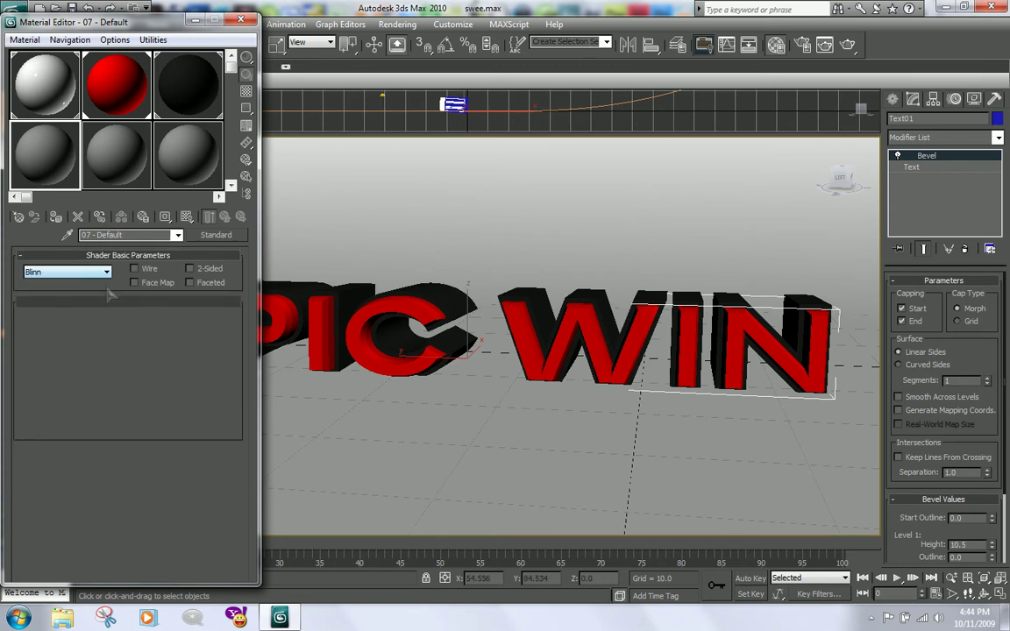
left_click(86, 326)
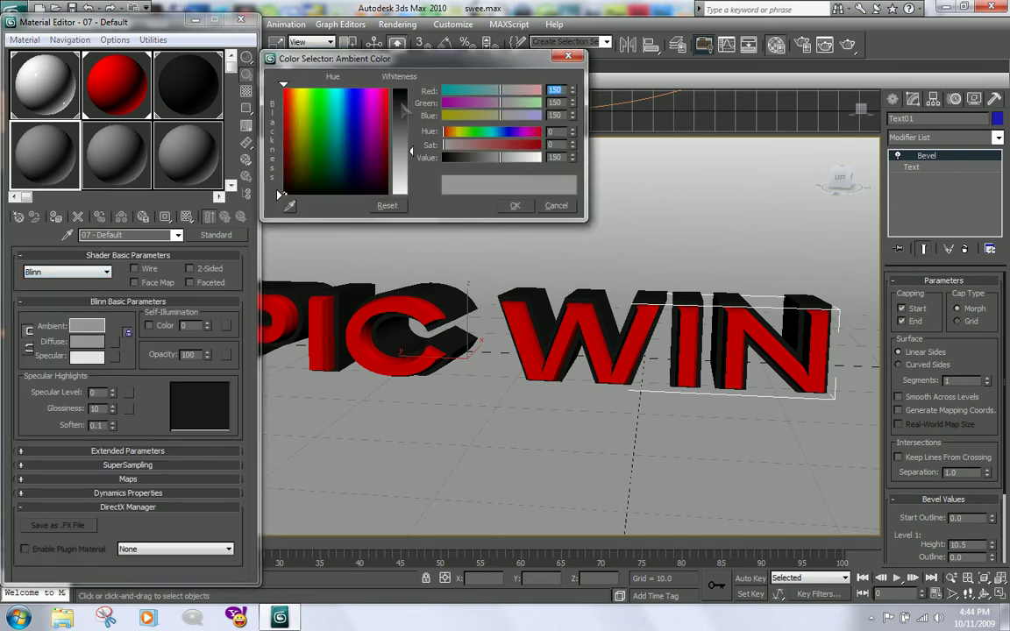
mouse_move(349, 114)
left_mouse_down()
mouse_move(361, 88)
mouse_move(352, 88)
left_mouse_up()
left_click_drag(409, 151, 409, 88)
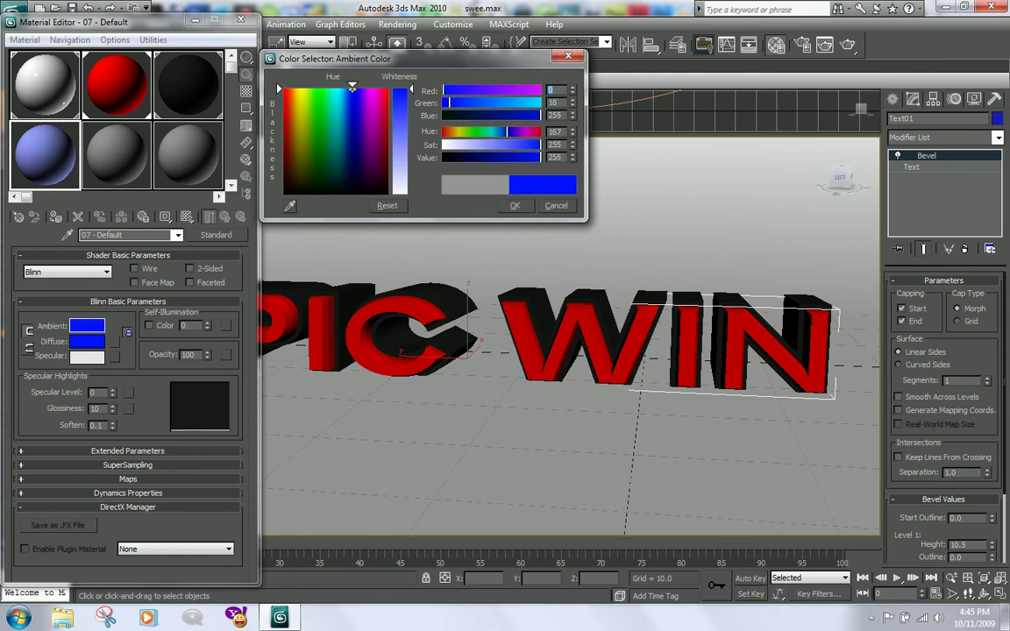
left_click(515, 205)
- Apply the blue material to the front text and close the Material Editor
left_click_drag(306, 270, 317, 316)
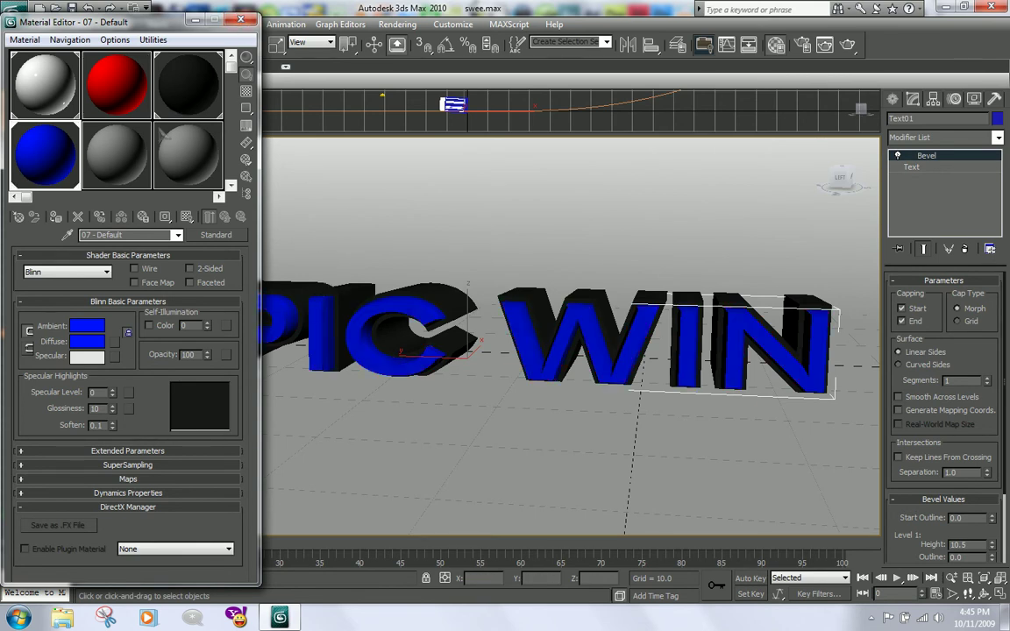
left_click_drag(48, 166, 331, 293)
left_click_drag(188, 93, 344, 289)
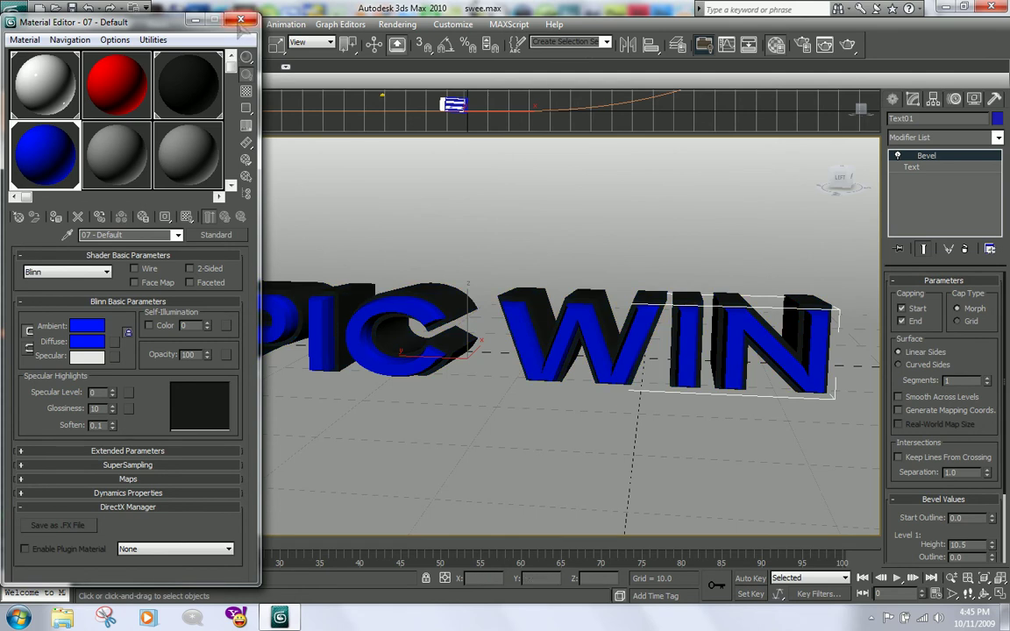
left_click(240, 19)
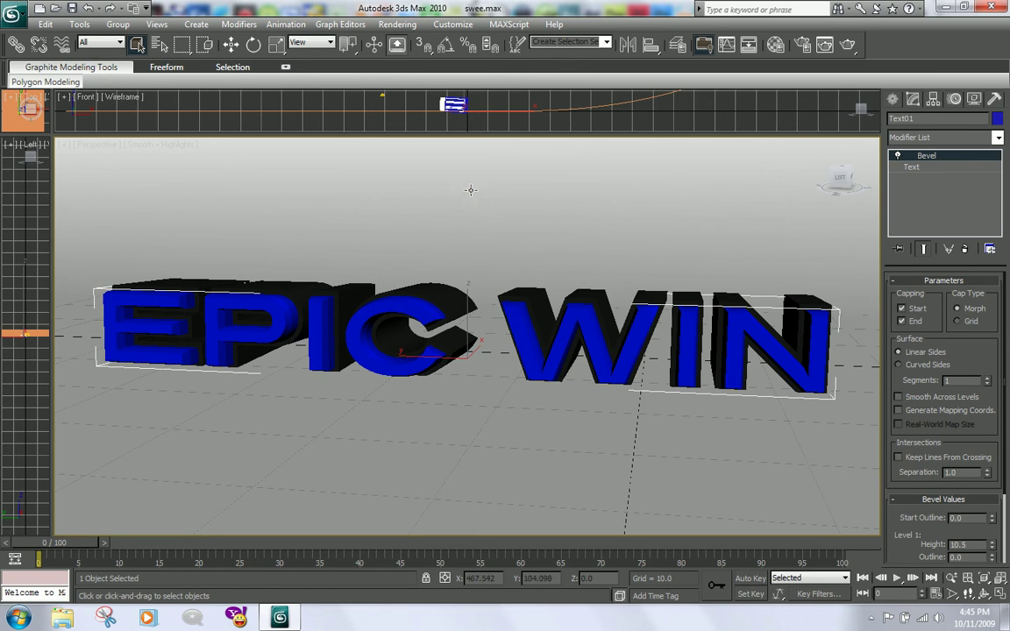
- Select the backdrop plane and give the unused material 08 - Default a bright green colour at full intensity
left_click(441, 186)
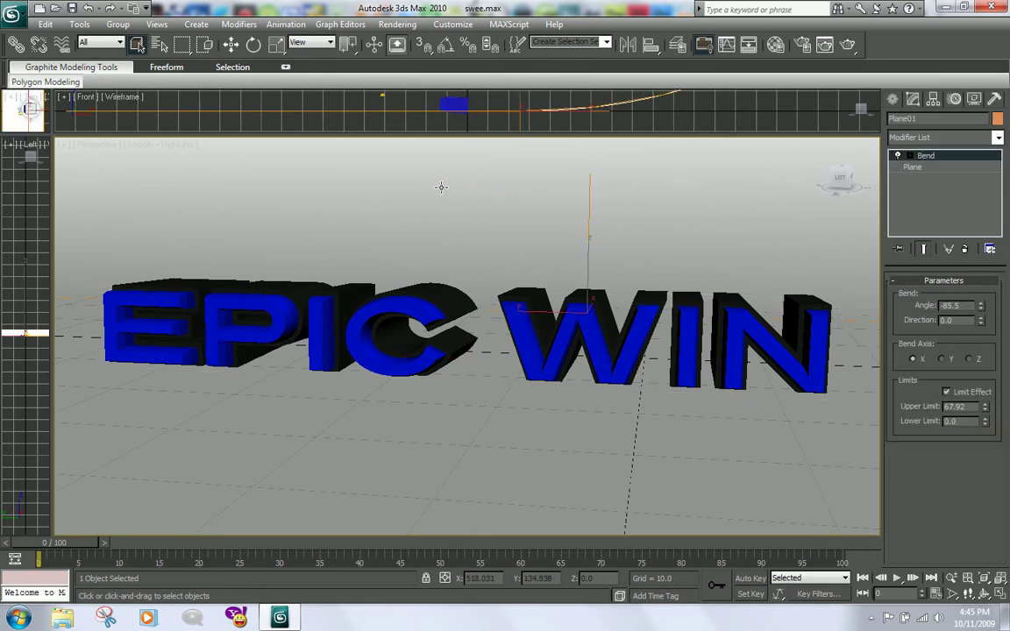
key("m")
left_click(130, 151)
left_click(88, 341)
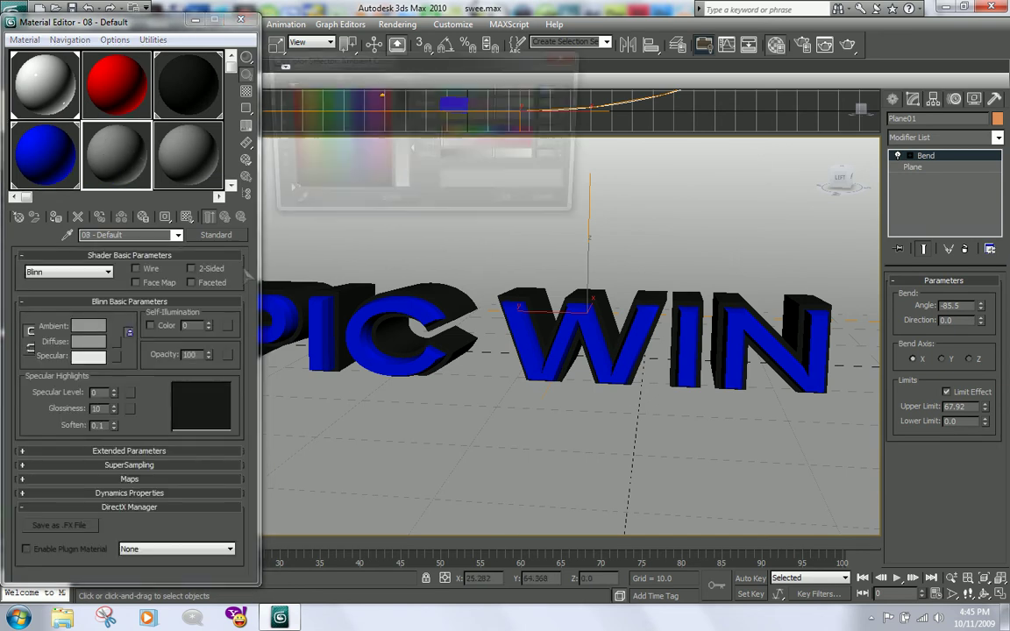
left_click_drag(314, 119, 316, 86)
left_click_drag(412, 151, 412, 88)
left_click(514, 205)
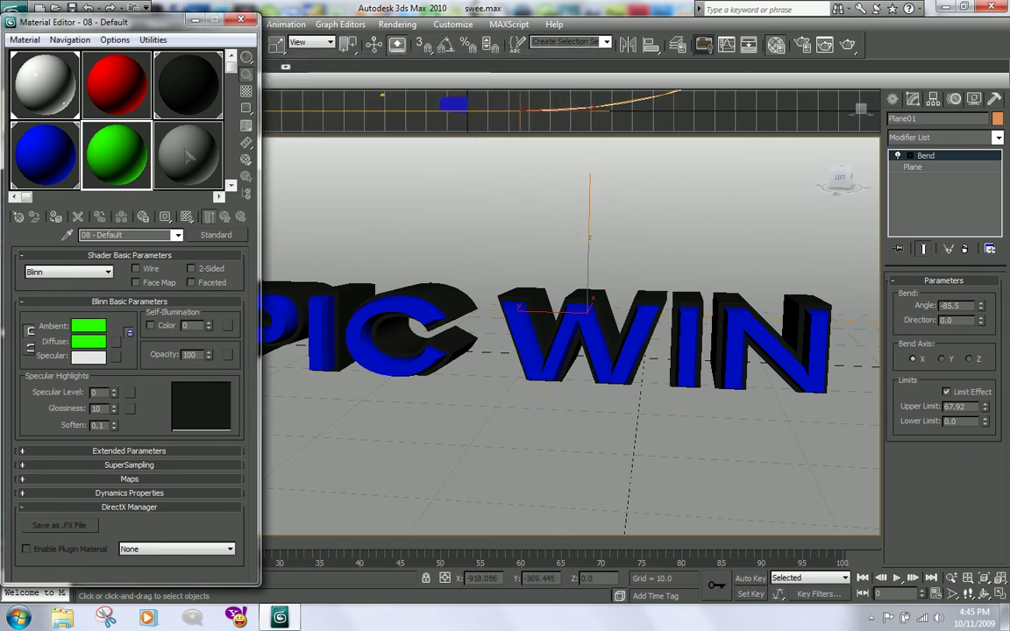
- Try the green material on the backdrop plane, close the Material Editor and undo the assignment
left_click_drag(367, 175, 517, 197)
left_click(240, 19)
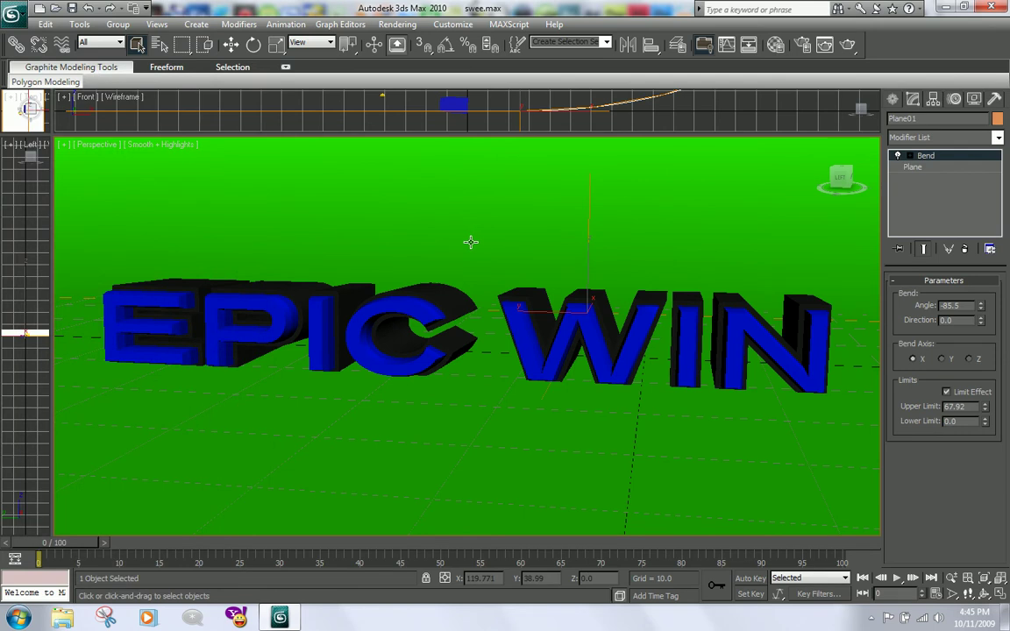
key("ctrl+z")
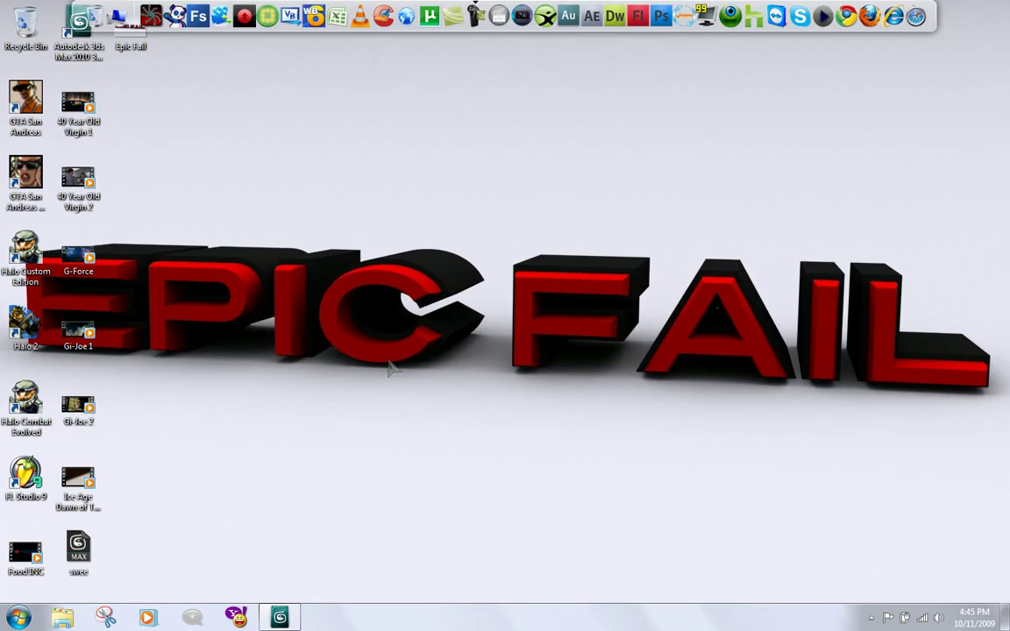
- Switch back to 3ds Max and delete the skylight standing in front of the text
left_click(282, 616)
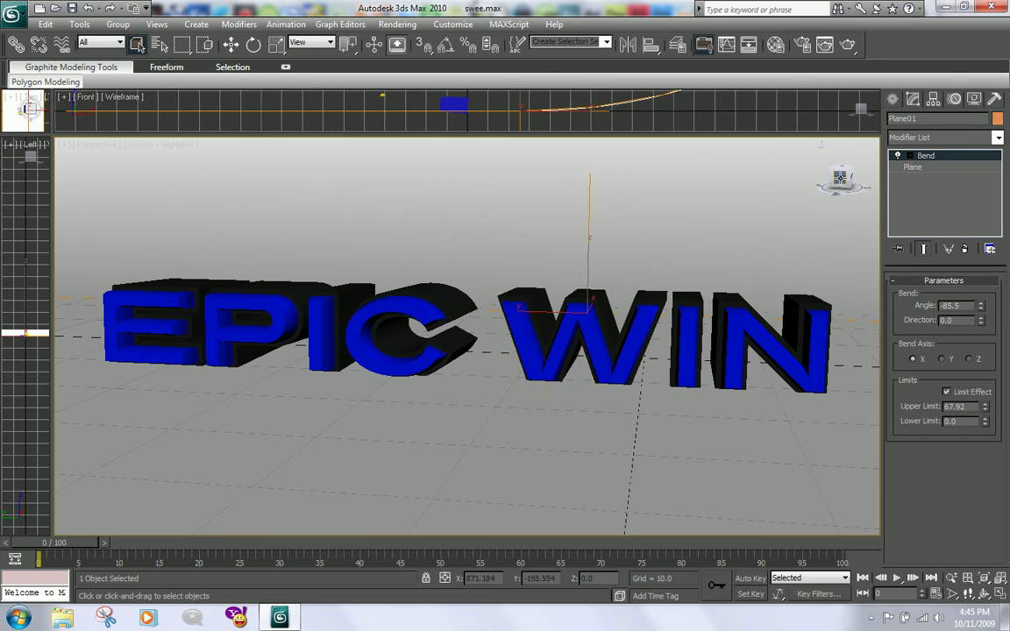
left_click_drag(844, 179, 876, 187)
left_click_drag(793, 228, 798, 203)
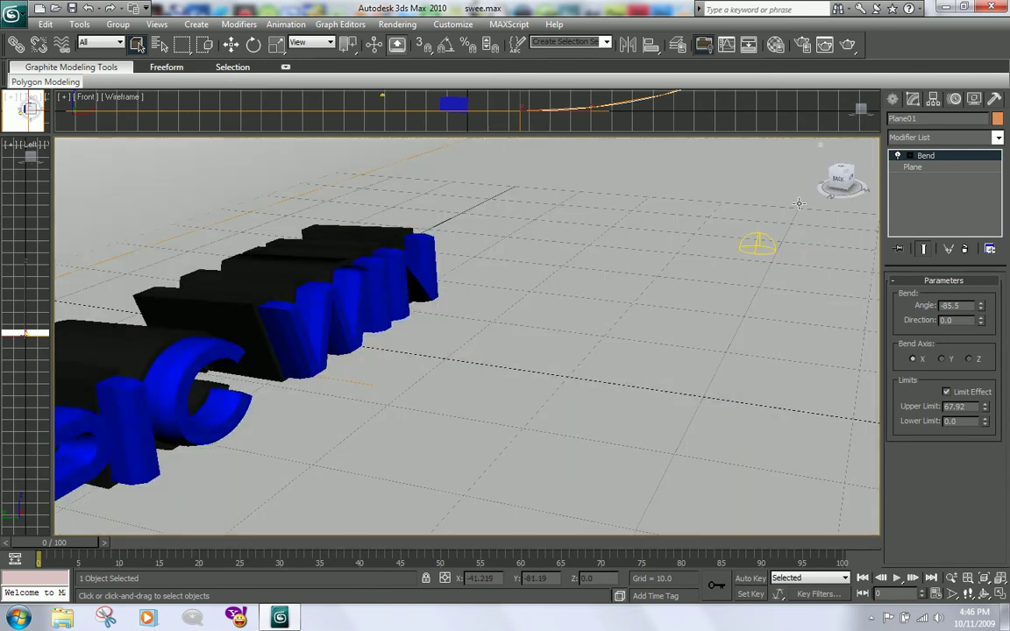
left_click(757, 238)
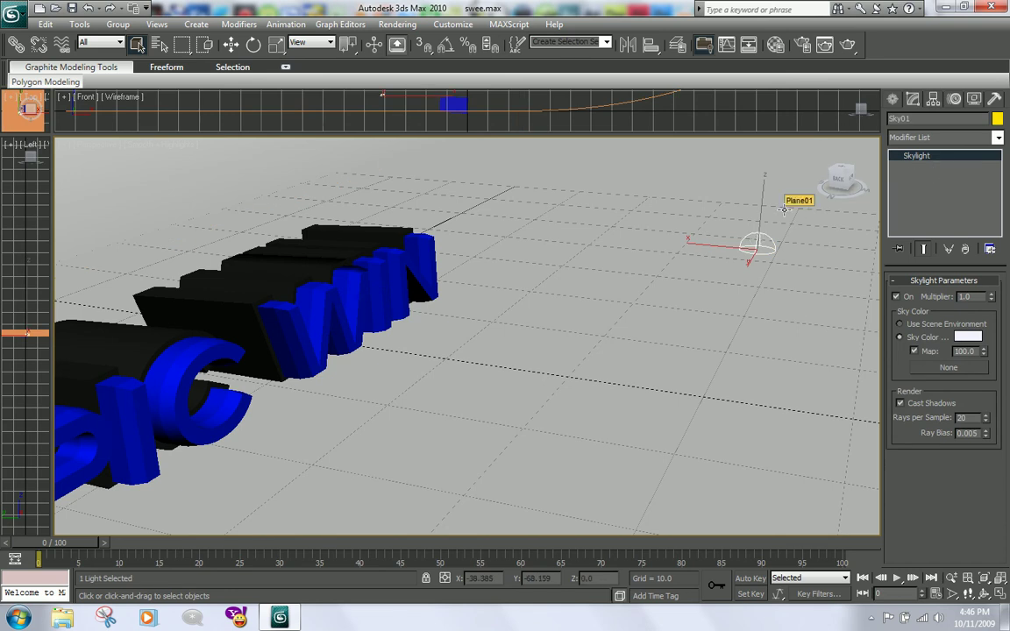
key("Delete")
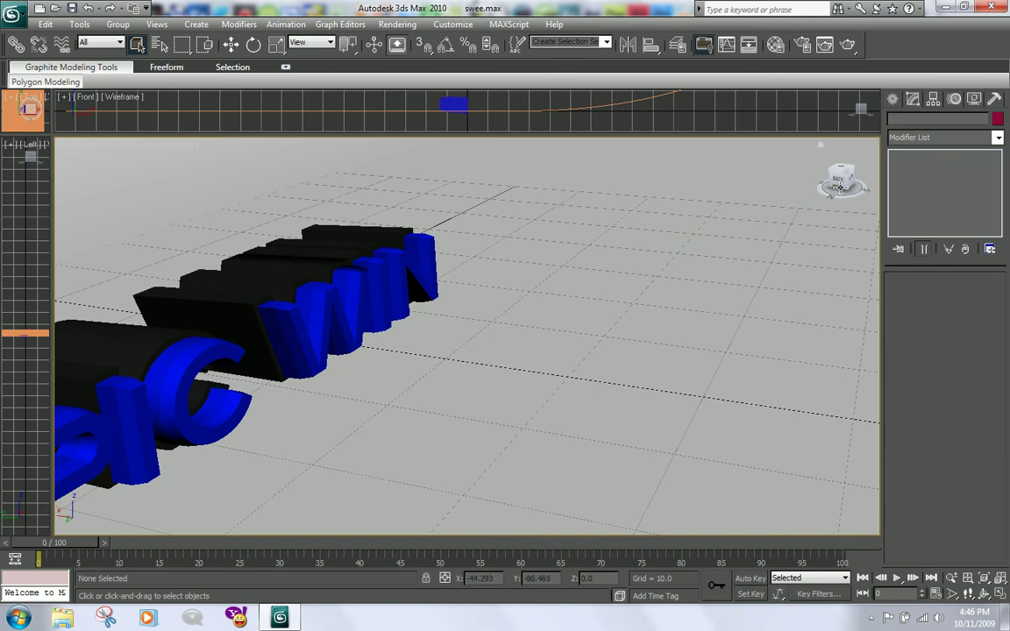
- Open Render Setup for the front view of the text and review the common parameters, especially the output width and height
left_click_drag(840, 186, 794, 190)
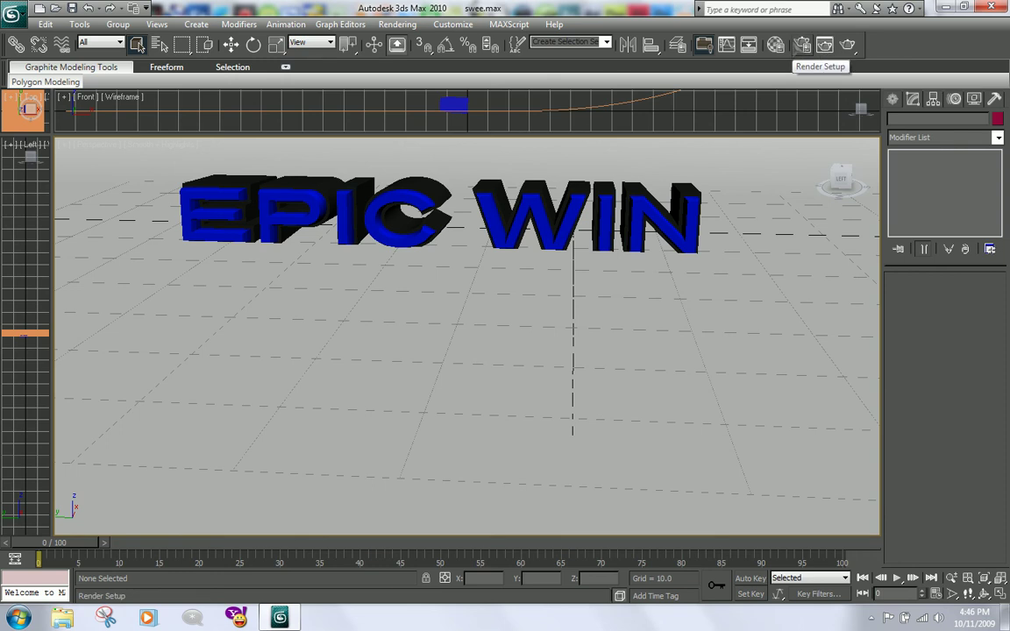
left_click(802, 44)
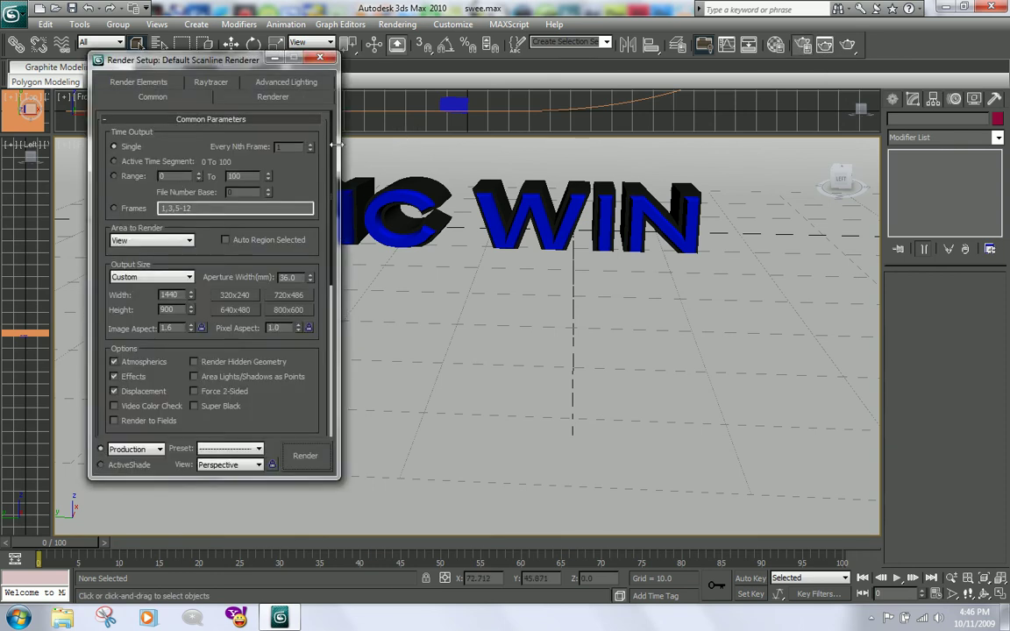
mouse_move(331, 145)
left_mouse_down()
mouse_move(332, 177)
mouse_move(330, 129)
left_mouse_up()
scroll(303, 149, "down", 3)
scroll(302, 149, "up", 3)
scroll(334, 156, "down", 4)
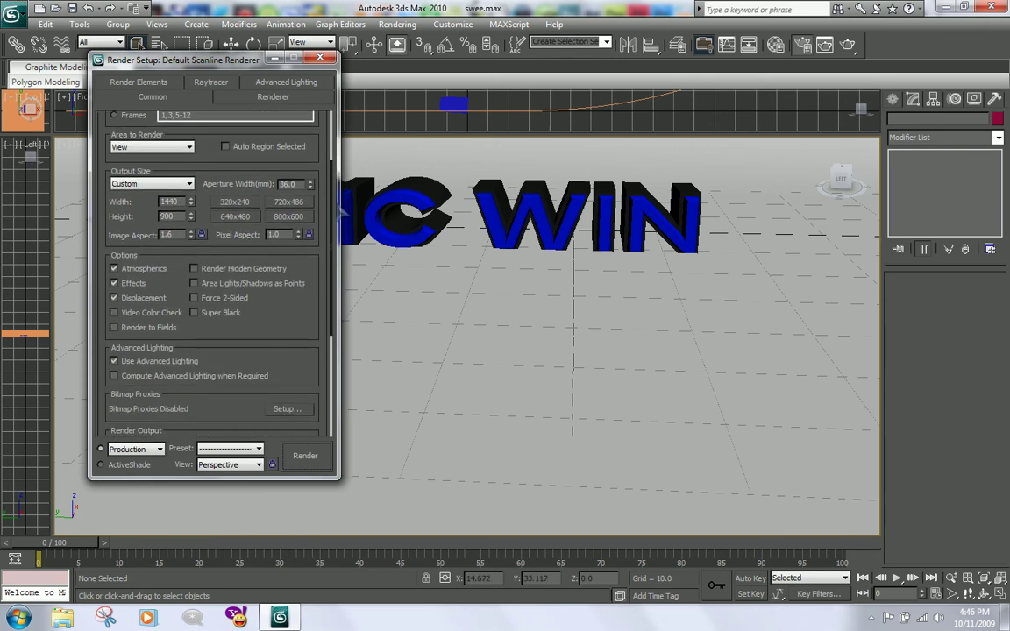
scroll(334, 161, "up", 4)
scroll(334, 161, "up", 1)
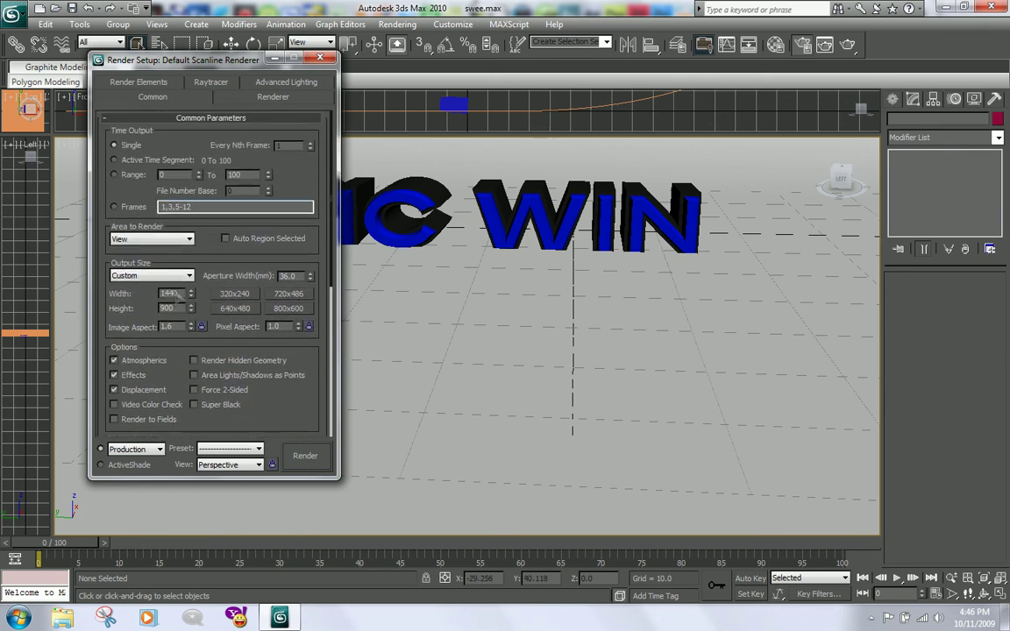
left_click_drag(176, 293, 155, 292)
- Open the render output file settings and keep PNG Image File as the save type
scroll(210, 280, "down", 4)
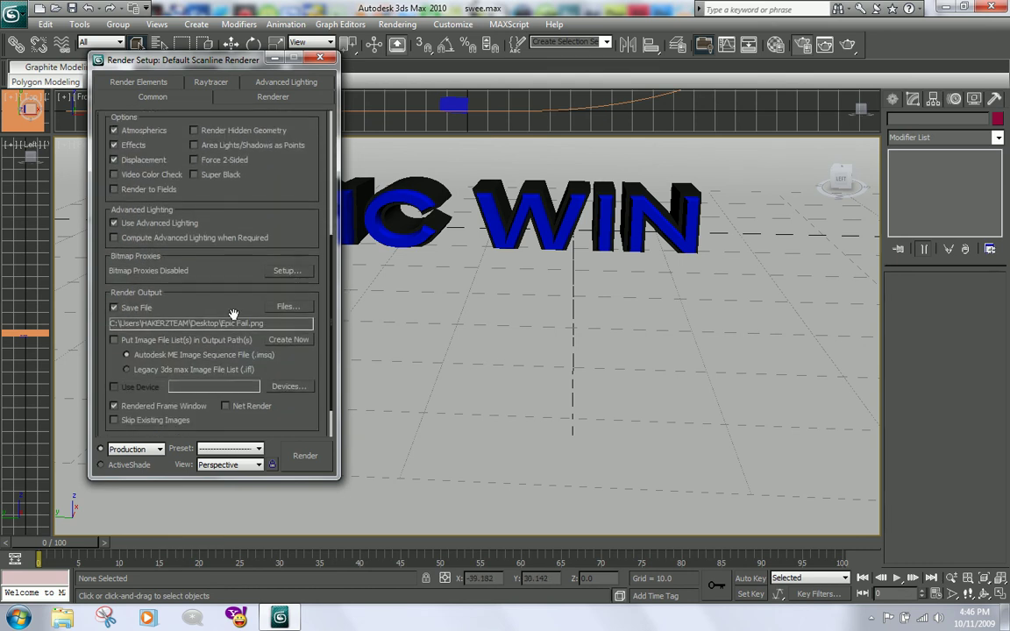
left_click(288, 307)
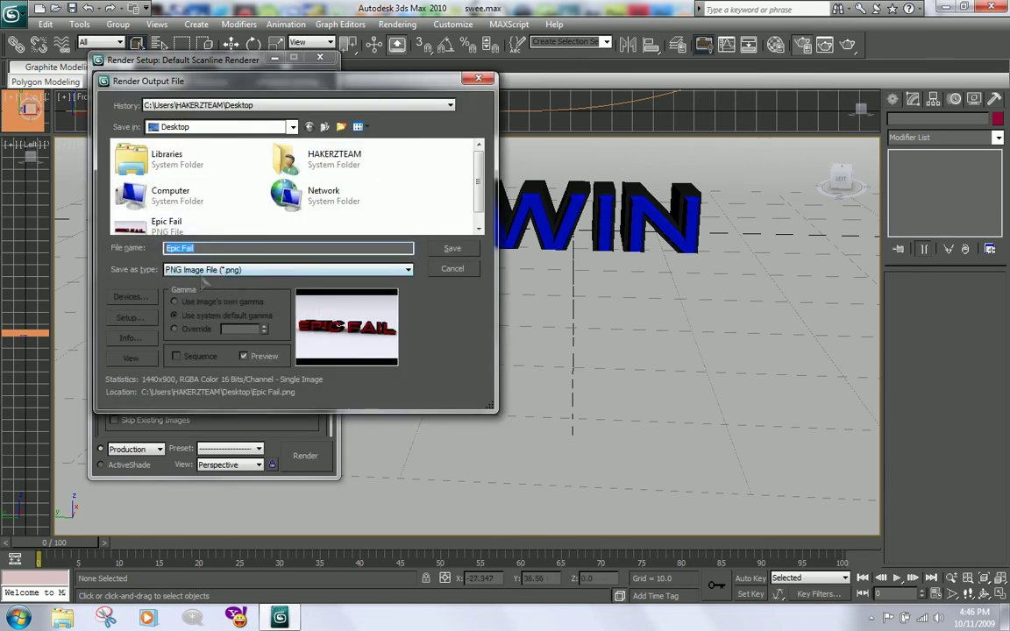
left_click(202, 270)
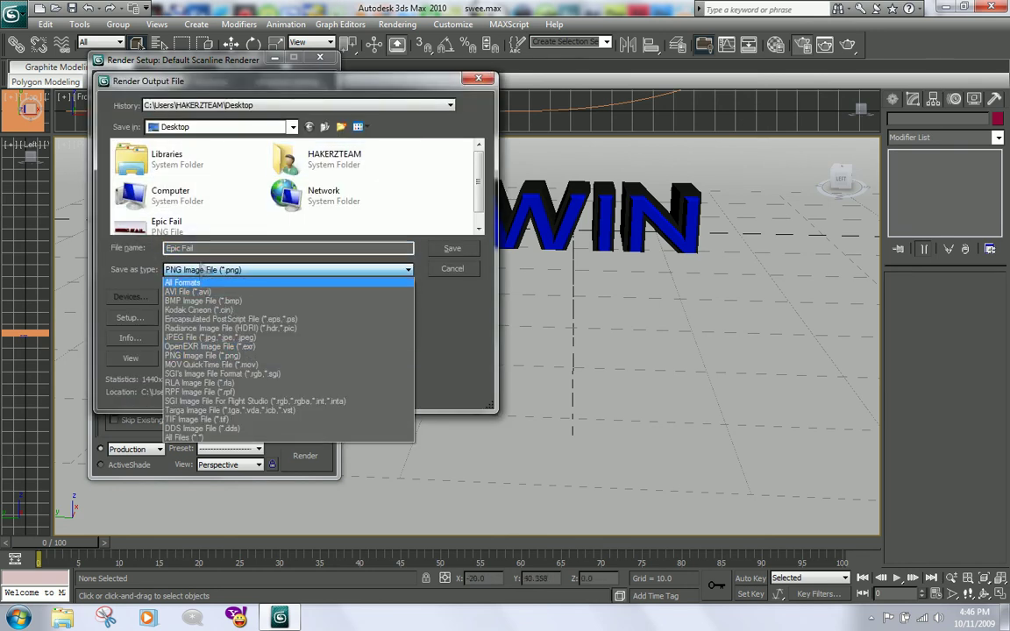
left_click(202, 269)
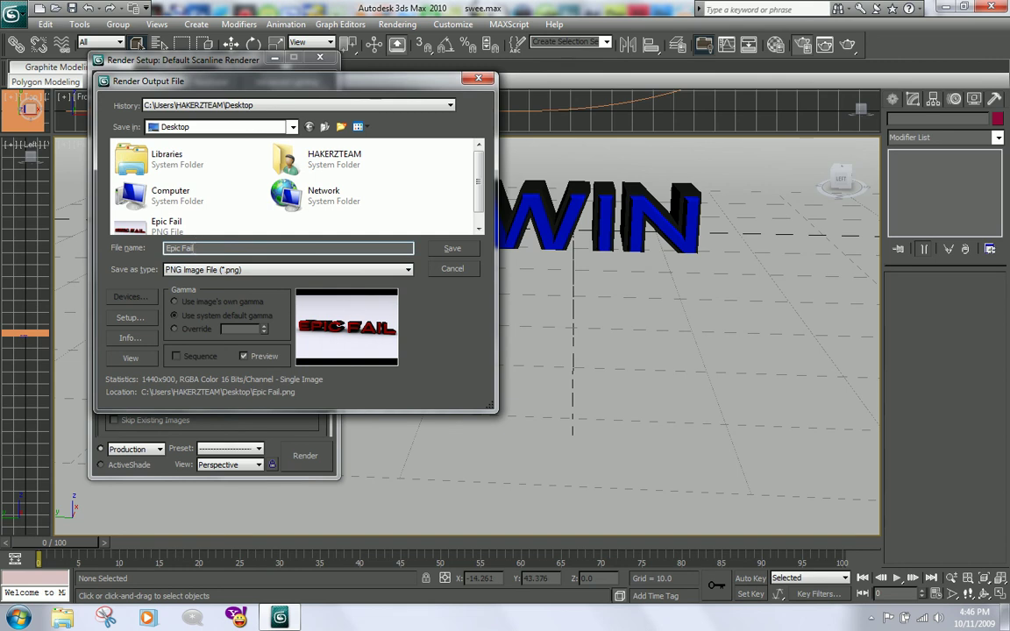